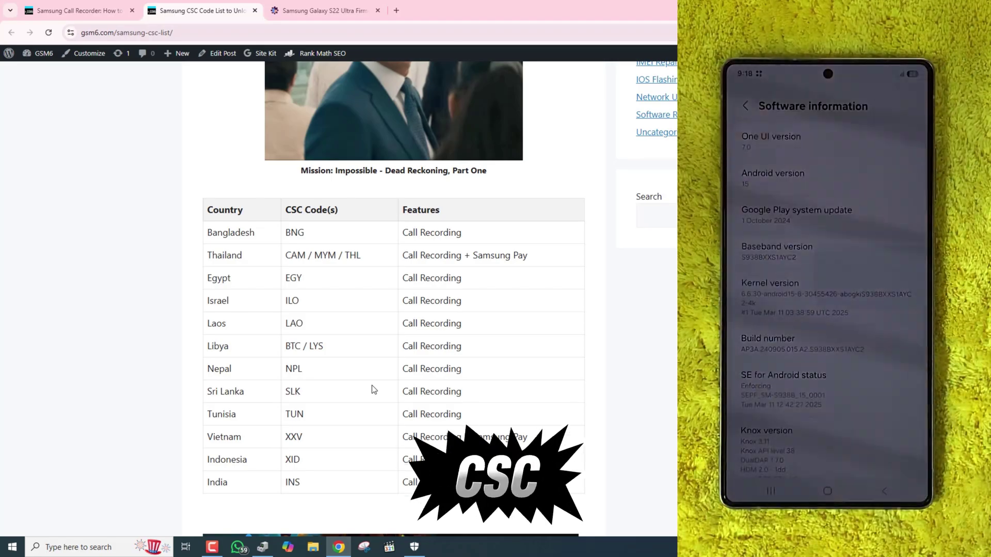
Leave the gsm6 CSC code table for the samfw.com SM-S908B firmware tab
{"action": "scroll", "coordinate": [371, 390], "scroll_direction": "up", "scroll_amount": 2}
{"action": "scroll", "coordinate": [371, 389], "scroll_direction": "down", "scroll_amount": 3}
{"action": "left_click", "coordinate": [330, 12]}
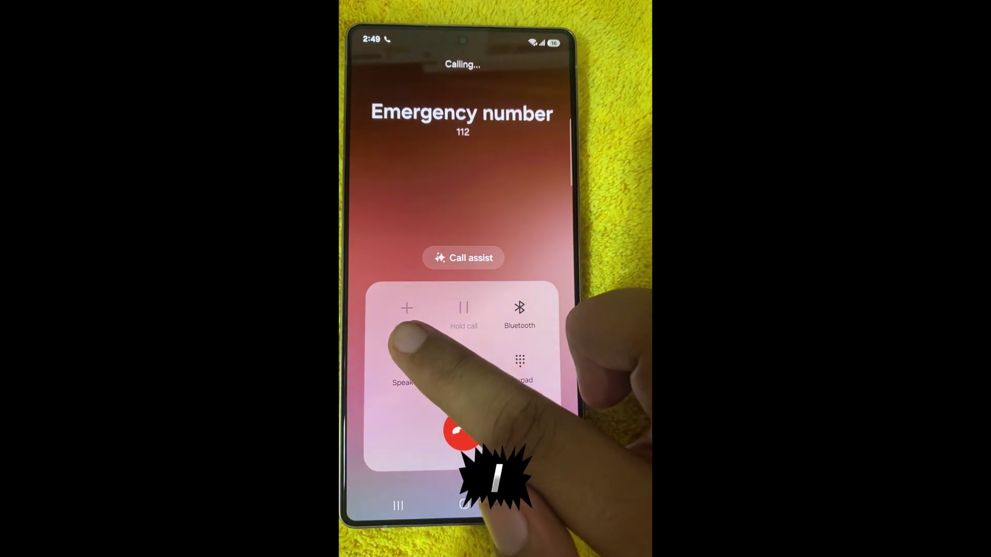
End the 112 call, view the dialer's call settings, then load the SM-S938B firmware page
{"action": "left_click", "coordinate": [482, 416]}
{"action": "left_click", "coordinate": [405, 436]}
{"action": "left_click", "coordinate": [564, 75]}
{"action": "left_click", "coordinate": [508, 121]}
{"action": "scroll", "coordinate": [553, 303], "scroll_direction": "down", "scroll_amount": 5}
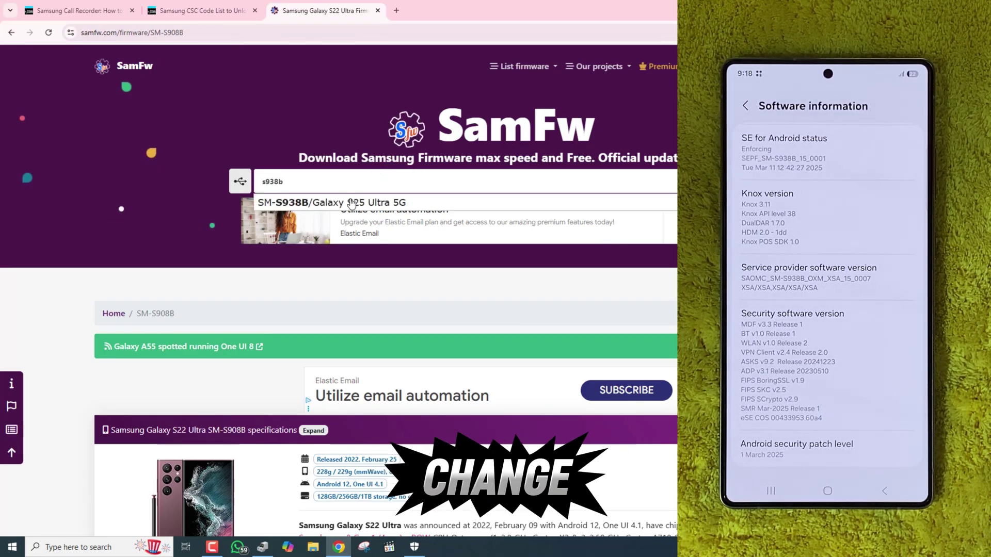
{"action": "left_click", "coordinate": [351, 203]}
{"action": "scroll", "coordinate": [420, 242], "scroll_direction": "down", "scroll_amount": 4}
{"action": "left_click", "coordinate": [251, 192]}
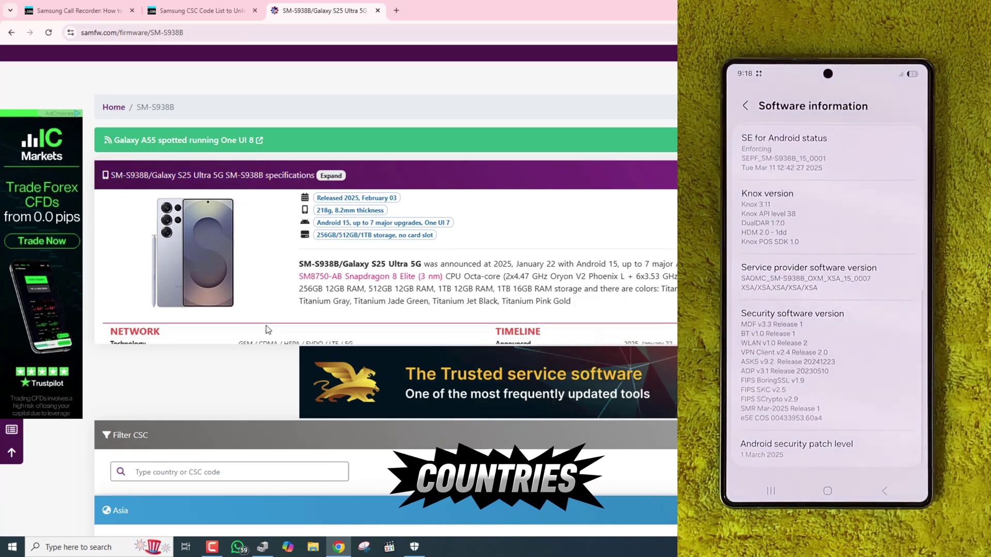
{"action": "scroll", "coordinate": [265, 325], "scroll_direction": "down", "scroll_amount": 3}
{"action": "scroll", "coordinate": [258, 258], "scroll_direction": "down", "scroll_amount": 6}
{"action": "scroll", "coordinate": [245, 123], "scroll_direction": "down", "scroll_amount": 2}
{"action": "scroll", "coordinate": [989, 196], "scroll_direction": "down", "scroll_amount": 5}
{"action": "scroll", "coordinate": [656, 287], "scroll_direction": "up", "scroll_amount": 6}
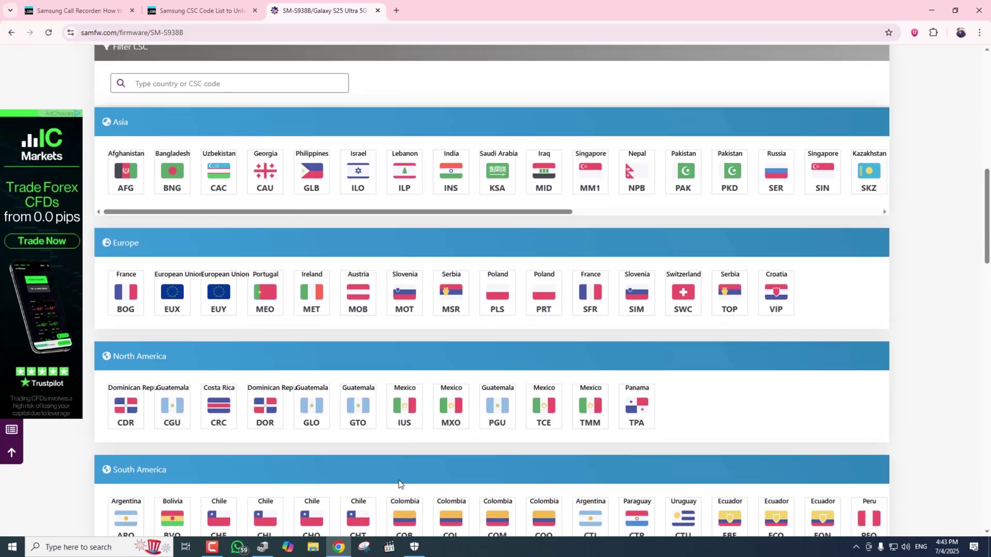
{"action": "scroll", "coordinate": [399, 484], "scroll_direction": "down", "scroll_amount": 3}
{"action": "scroll", "coordinate": [516, 320], "scroll_direction": "down", "scroll_amount": 2}
{"action": "scroll", "coordinate": [489, 307], "scroll_direction": "down", "scroll_amount": 1}
{"action": "scroll", "coordinate": [366, 302], "scroll_direction": "up", "scroll_amount": 2}
{"action": "scroll", "coordinate": [361, 207], "scroll_direction": "up", "scroll_amount": 3}
{"action": "mouse_move", "coordinate": [150, 161]}
{"action": "left_mouse_down"}
{"action": "mouse_move", "coordinate": [229, 179]}
{"action": "mouse_move", "coordinate": [170, 258]}
{"action": "left_mouse_up"}
{"action": "scroll", "coordinate": [438, 338], "scroll_direction": "down", "scroll_amount": 1}
Copy Thailand's THL code from the Samsung CSC code table
{"action": "left_click", "coordinate": [205, 11]}
{"action": "mouse_move", "coordinate": [222, 125]}
{"action": "left_mouse_down"}
{"action": "mouse_move", "coordinate": [504, 299]}
{"action": "mouse_move", "coordinate": [570, 376]}
{"action": "left_mouse_up"}
{"action": "left_click", "coordinate": [592, 366]}
{"action": "left_click_drag", "start_coordinate": [987, 290], "coordinate": [987, 83]}
{"action": "left_click_drag", "start_coordinate": [337, 433], "coordinate": [362, 452]}
{"action": "left_click_drag", "start_coordinate": [988, 90], "coordinate": [987, 310]}
{"action": "scroll", "coordinate": [536, 388], "scroll_direction": "up", "scroll_amount": 5}
{"action": "scroll", "coordinate": [537, 388], "scroll_direction": "down", "scroll_amount": 2}
{"action": "left_click_drag", "start_coordinate": [312, 198], "coordinate": [356, 199]}
{"action": "left_click", "coordinate": [343, 198]}
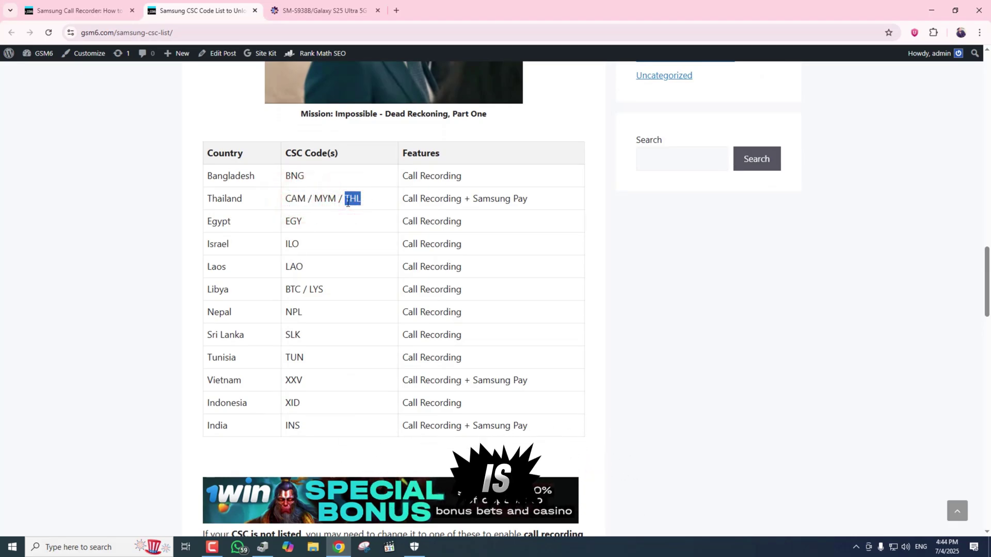
{"action": "right_click", "coordinate": [347, 203]}
{"action": "left_click", "coordinate": [361, 215]}
Filter the SM-S938B firmware list by the CSC code THL
{"action": "left_click", "coordinate": [339, 10]}
{"action": "scroll", "coordinate": [289, 211], "scroll_direction": "up", "scroll_amount": 2}
{"action": "right_click", "coordinate": [221, 84]}
{"action": "left_click", "coordinate": [260, 209]}
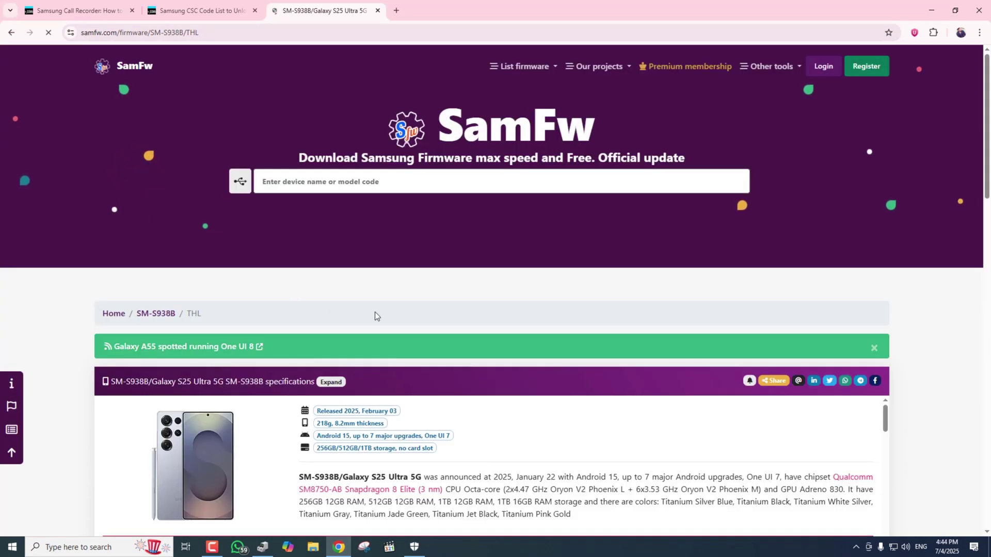
{"action": "scroll", "coordinate": [392, 330], "scroll_direction": "down", "scroll_amount": 8}
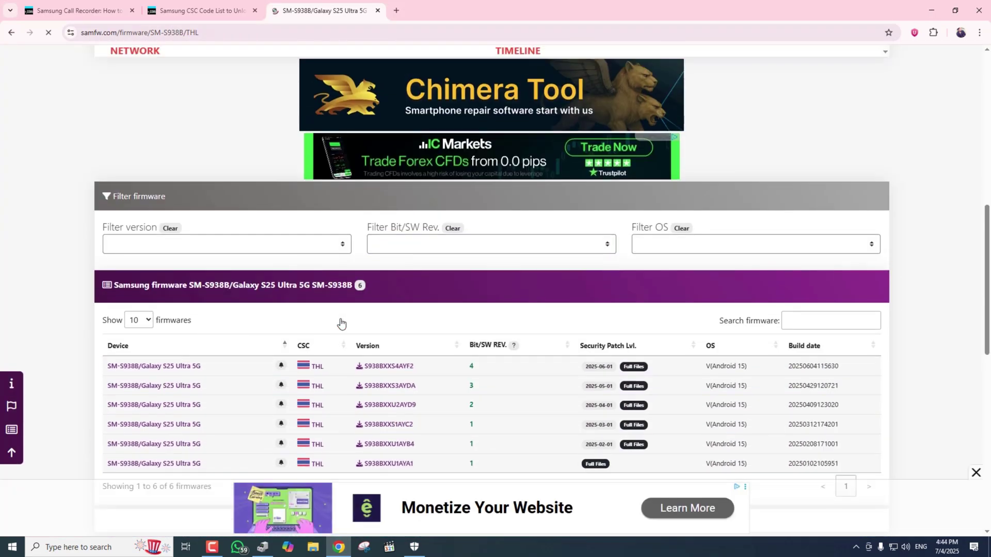
{"action": "scroll", "coordinate": [340, 323], "scroll_direction": "up", "scroll_amount": 3}
{"action": "scroll", "coordinate": [206, 241], "scroll_direction": "up", "scroll_amount": 4}
{"action": "scroll", "coordinate": [313, 300], "scroll_direction": "down", "scroll_amount": 2}
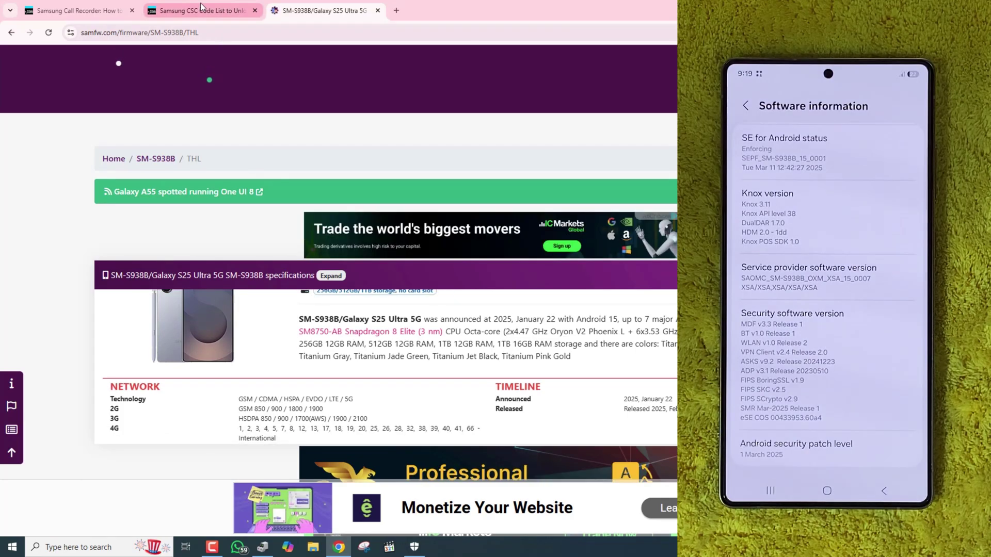
Revisit the CSC code list, then switch to the Samsung call-recorder guide
{"action": "left_click", "coordinate": [201, 10]}
{"action": "left_click", "coordinate": [404, 199]}
{"action": "left_click", "coordinate": [547, 198]}
{"action": "left_click", "coordinate": [103, 11]}
Read through the Samsung call-recorder guide and check its page address
{"action": "scroll", "coordinate": [392, 258], "scroll_direction": "down", "scroll_amount": 3}
{"action": "left_click_drag", "start_coordinate": [203, 190], "coordinate": [470, 229]}
{"action": "left_click_drag", "start_coordinate": [325, 245], "coordinate": [374, 219]}
{"action": "left_click", "coordinate": [84, 32]}
{"action": "left_click", "coordinate": [261, 359]}
{"action": "scroll", "coordinate": [361, 362], "scroll_direction": "down", "scroll_amount": 8}
{"action": "scroll", "coordinate": [413, 377], "scroll_direction": "down", "scroll_amount": 8}
{"action": "scroll", "coordinate": [475, 392], "scroll_direction": "down", "scroll_amount": 8}
Open the SamFW Tool download article and review its download link and mirror note
{"action": "left_click", "coordinate": [310, 226]}
{"action": "scroll", "coordinate": [251, 105], "scroll_direction": "down", "scroll_amount": 10}
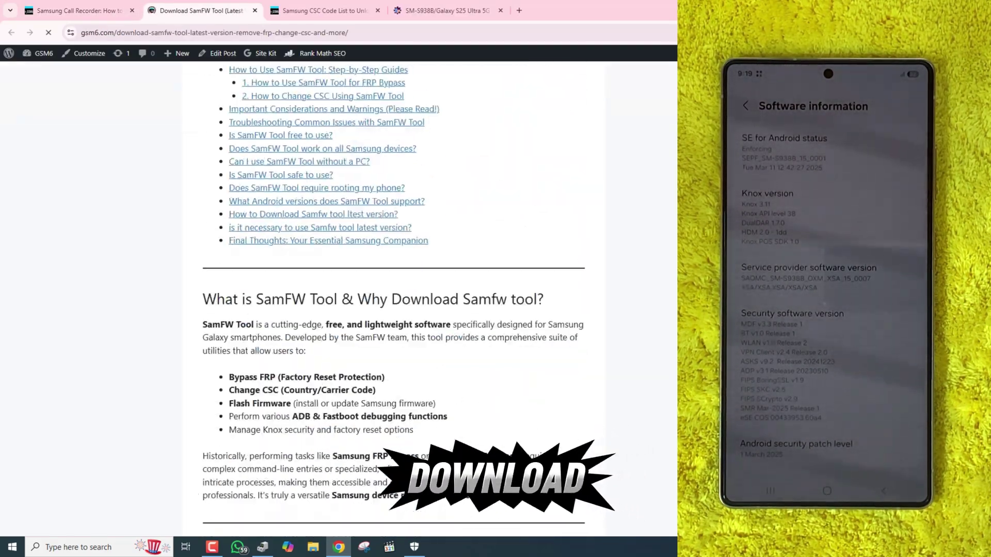
{"action": "scroll", "coordinate": [251, 105], "scroll_direction": "down", "scroll_amount": 8}
{"action": "scroll", "coordinate": [251, 105], "scroll_direction": "down", "scroll_amount": 10}
{"action": "scroll", "coordinate": [392, 299], "scroll_direction": "down", "scroll_amount": 10}
{"action": "scroll", "coordinate": [393, 300], "scroll_direction": "up", "scroll_amount": 10}
{"action": "scroll", "coordinate": [392, 299], "scroll_direction": "up", "scroll_amount": 5}
{"action": "scroll", "coordinate": [392, 300], "scroll_direction": "up", "scroll_amount": 10}
{"action": "scroll", "coordinate": [557, 317], "scroll_direction": "up", "scroll_amount": 10}
{"action": "scroll", "coordinate": [557, 317], "scroll_direction": "up", "scroll_amount": 10}
{"action": "scroll", "coordinate": [557, 317], "scroll_direction": "up", "scroll_amount": 5}
{"action": "left_click_drag", "start_coordinate": [219, 225], "coordinate": [353, 226]}
{"action": "left_click_drag", "start_coordinate": [502, 219], "coordinate": [459, 223]}
{"action": "scroll", "coordinate": [570, 304], "scroll_direction": "down", "scroll_amount": 10}
Open the Samsung USB Drivers article and jump to its Download Link section
{"action": "left_click", "coordinate": [80, 11]}
{"action": "left_click", "coordinate": [359, 225]}
{"action": "scroll", "coordinate": [351, 258], "scroll_direction": "down", "scroll_amount": 10}
{"action": "scroll", "coordinate": [361, 310], "scroll_direction": "down", "scroll_amount": 10}
{"action": "scroll", "coordinate": [365, 342], "scroll_direction": "down", "scroll_amount": 10}
{"action": "scroll", "coordinate": [366, 343], "scroll_direction": "down", "scroll_amount": 15}
{"action": "scroll", "coordinate": [365, 343], "scroll_direction": "up", "scroll_amount": 4}
{"action": "scroll", "coordinate": [365, 343], "scroll_direction": "up", "scroll_amount": 3}
{"action": "scroll", "coordinate": [366, 345], "scroll_direction": "down", "scroll_amount": 4}
{"action": "scroll", "coordinate": [365, 345], "scroll_direction": "down", "scroll_amount": 4}
{"action": "left_click", "coordinate": [328, 103]}
Review the drivers' download-link section, then return to the call-recorder guide
{"action": "scroll", "coordinate": [318, 279], "scroll_direction": "up", "scroll_amount": 7}
{"action": "triple_click", "coordinate": [206, 157]}
{"action": "scroll", "coordinate": [332, 250], "scroll_direction": "down", "scroll_amount": 6}
{"action": "scroll", "coordinate": [356, 201], "scroll_direction": "down", "scroll_amount": 2}
{"action": "scroll", "coordinate": [357, 201], "scroll_direction": "down", "scroll_amount": 6}
{"action": "left_click_drag", "start_coordinate": [297, 199], "coordinate": [227, 201]}
{"action": "key", "text": "ctrl+shift+Tab"}
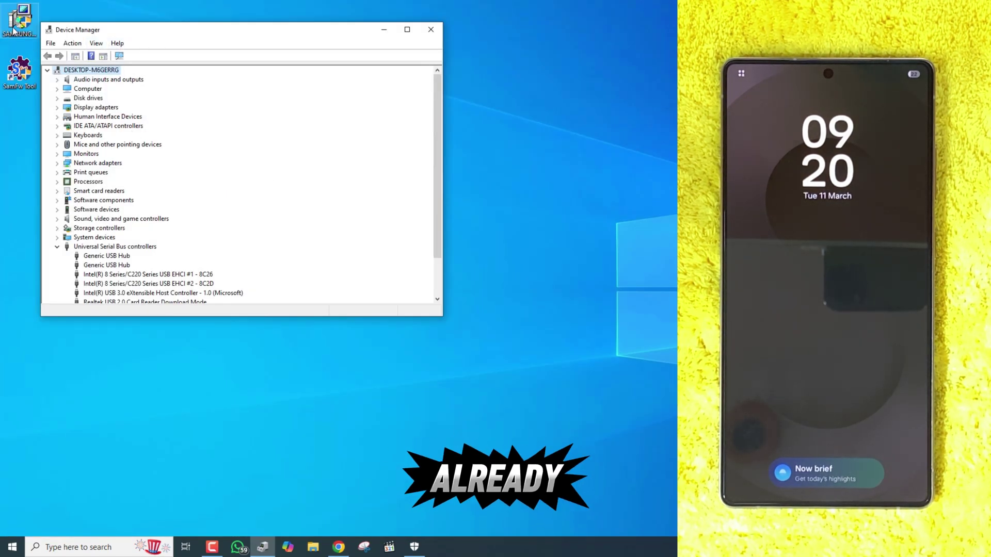
Open the SAMSUNG desktop folder and select SamFw Tool
{"action": "left_click", "coordinate": [17, 40]}
{"action": "double_click", "coordinate": [17, 41]}
{"action": "left_click", "coordinate": [19, 78]}
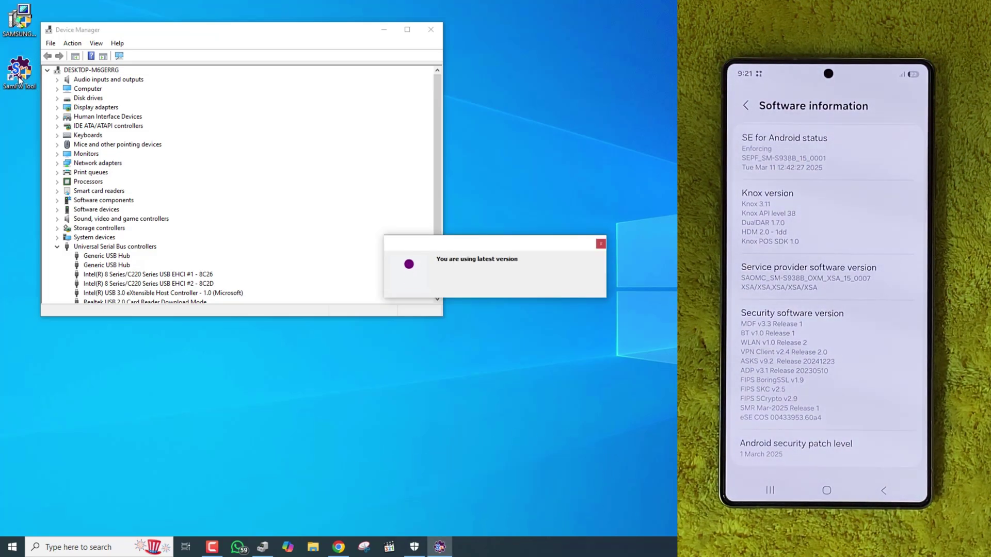
Browse the Xiaomi, LG, Android, Qualcomm and MediaTek pages, then return to Samsung
{"action": "left_click", "coordinate": [323, 134]}
{"action": "left_click", "coordinate": [404, 133]}
{"action": "left_click", "coordinate": [469, 131]}
{"action": "left_click", "coordinate": [273, 160]}
{"action": "left_click", "coordinate": [355, 158]}
{"action": "left_click", "coordinate": [274, 134]}
Cycle through Samsung's feature groups, including ADB, and settle on FRP
{"action": "left_click", "coordinate": [445, 178]}
{"action": "left_click", "coordinate": [402, 178]}
{"action": "left_click", "coordinate": [359, 178]}
{"action": "left_click", "coordinate": [328, 178]}
{"action": "left_click", "coordinate": [298, 179]}
{"action": "left_click", "coordinate": [254, 179]}
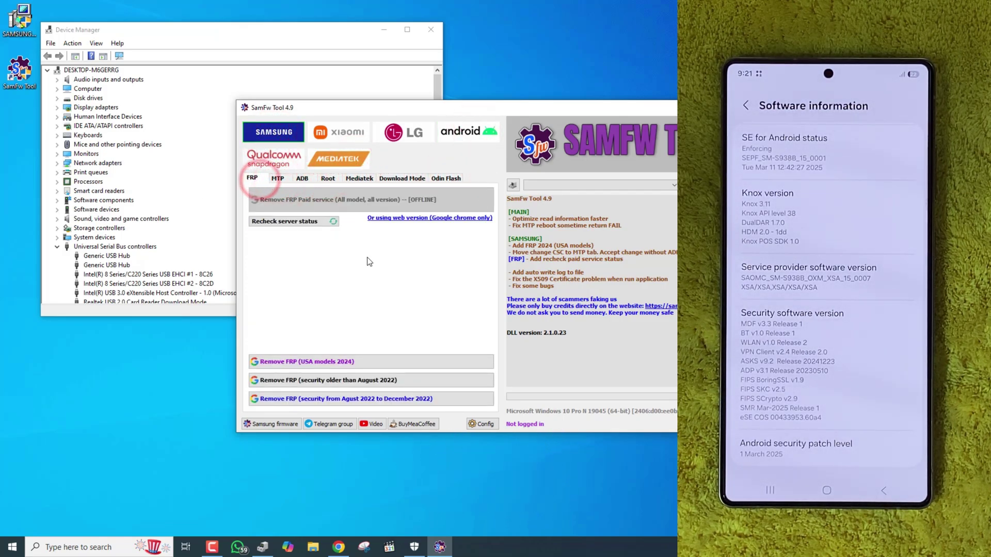
Update the Galaxy S25 Ultra's driver to MTP USB Device from the installed drivers
{"action": "left_click", "coordinate": [100, 191]}
{"action": "right_click", "coordinate": [86, 195]}
{"action": "left_click", "coordinate": [109, 200]}
{"action": "left_click", "coordinate": [182, 202]}
{"action": "left_click", "coordinate": [181, 233]}
{"action": "left_click", "coordinate": [130, 211]}
{"action": "left_click", "coordinate": [331, 288]}
{"action": "left_click", "coordinate": [375, 289]}
Rearrange the Device Manager and SamFw Tool windows and show Samsung's MTP functions
{"action": "left_click", "coordinate": [384, 30]}
{"action": "left_click_drag", "start_coordinate": [418, 109], "coordinate": [405, 98]}
{"action": "left_click", "coordinate": [262, 547]}
{"action": "left_click", "coordinate": [488, 324]}
{"action": "left_click", "coordinate": [263, 168]}
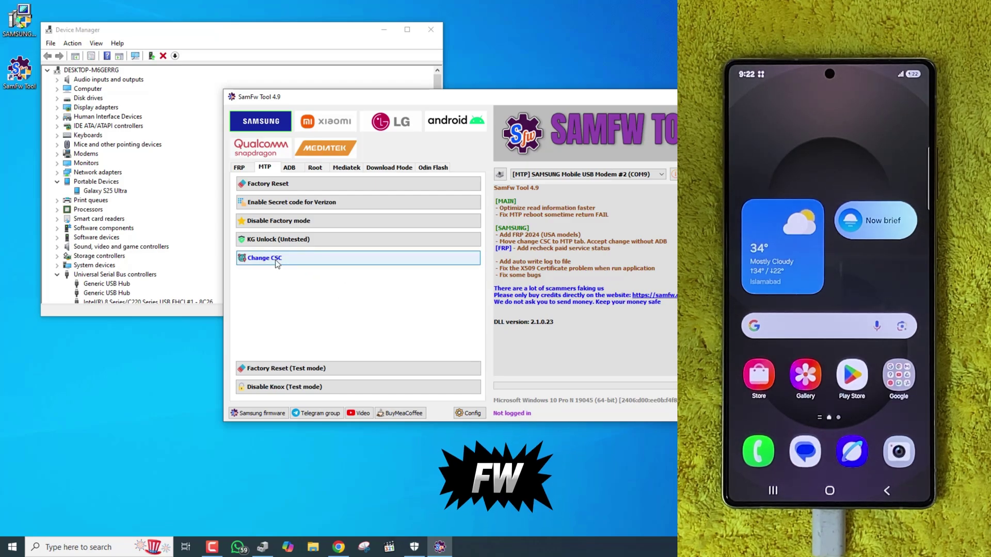
Launch Change CSC from the MTP tab and confirm the phone appears under Modems
{"action": "left_click", "coordinate": [276, 263]}
{"action": "left_click", "coordinate": [57, 154]}
{"action": "left_click", "coordinate": [505, 105]}
Bring Chrome forward and copy THL from the Samsung CSC code list
{"action": "left_click", "coordinate": [338, 548]}
{"action": "left_click", "coordinate": [449, 12]}
{"action": "right_click", "coordinate": [366, 202]}
{"action": "left_click", "coordinate": [369, 212]}
{"action": "left_click_drag", "start_coordinate": [277, 196], "coordinate": [516, 426]}
Look over the SM-S938B firmware page and its firmware list
{"action": "left_click", "coordinate": [553, 11]}
{"action": "scroll", "coordinate": [392, 195], "scroll_direction": "down", "scroll_amount": 3}
{"action": "scroll", "coordinate": [392, 196], "scroll_direction": "down", "scroll_amount": 3}
{"action": "scroll", "coordinate": [392, 195], "scroll_direction": "down", "scroll_amount": 6}
{"action": "scroll", "coordinate": [392, 195], "scroll_direction": "down", "scroll_amount": 5}
{"action": "scroll", "coordinate": [393, 195], "scroll_direction": "down", "scroll_amount": 5}
{"action": "scroll", "coordinate": [392, 195], "scroll_direction": "up", "scroll_amount": 7}
{"action": "left_click", "coordinate": [10, 32]}
{"action": "scroll", "coordinate": [310, 206], "scroll_direction": "down", "scroll_amount": 5}
Reselect just THL in Thailand's row and copy it
{"action": "left_click", "coordinate": [437, 7]}
{"action": "left_click", "coordinate": [342, 195]}
{"action": "left_click_drag", "start_coordinate": [342, 198], "coordinate": [360, 197]}
{"action": "left_click", "coordinate": [345, 198]}
{"action": "double_click", "coordinate": [346, 199]}
{"action": "right_click", "coordinate": [357, 201]}
{"action": "left_click", "coordinate": [369, 208]}
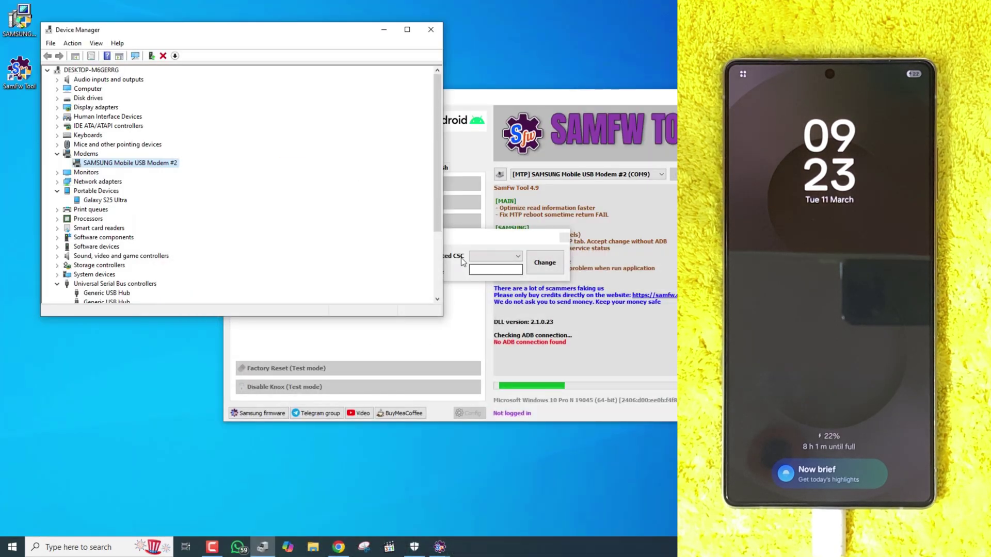
Paste THL into the 'Or your choice' CSC field and confirm with OK
{"action": "left_click", "coordinate": [462, 261]}
{"action": "right_click", "coordinate": [487, 272]}
{"action": "left_click", "coordinate": [510, 314]}
{"action": "left_click", "coordinate": [544, 264]}
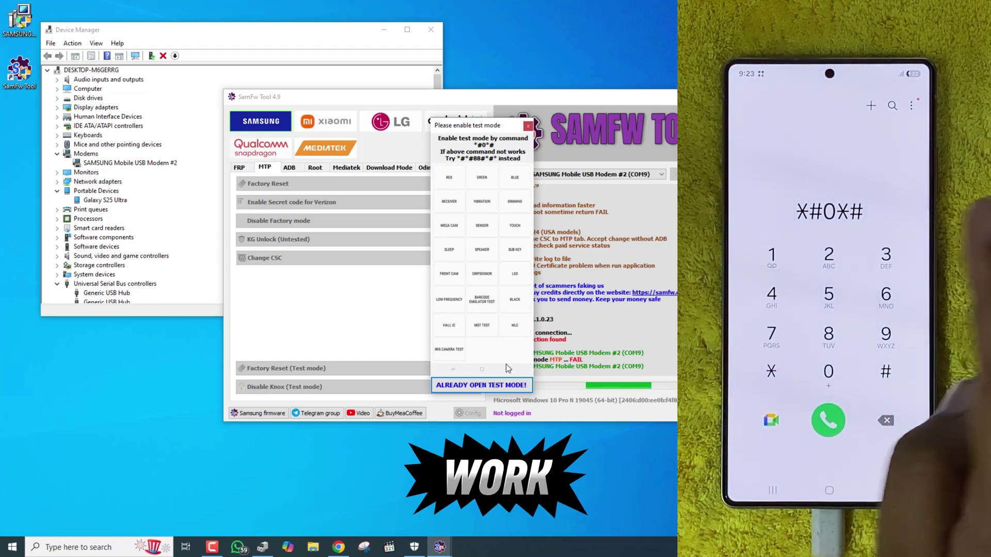
Confirm the phone's ADB Interface in Device Manager and accept SamFW Tool's test-mode prompt
{"action": "left_click", "coordinate": [98, 238]}
{"action": "left_click", "coordinate": [477, 126]}
{"action": "left_click", "coordinate": [480, 386]}
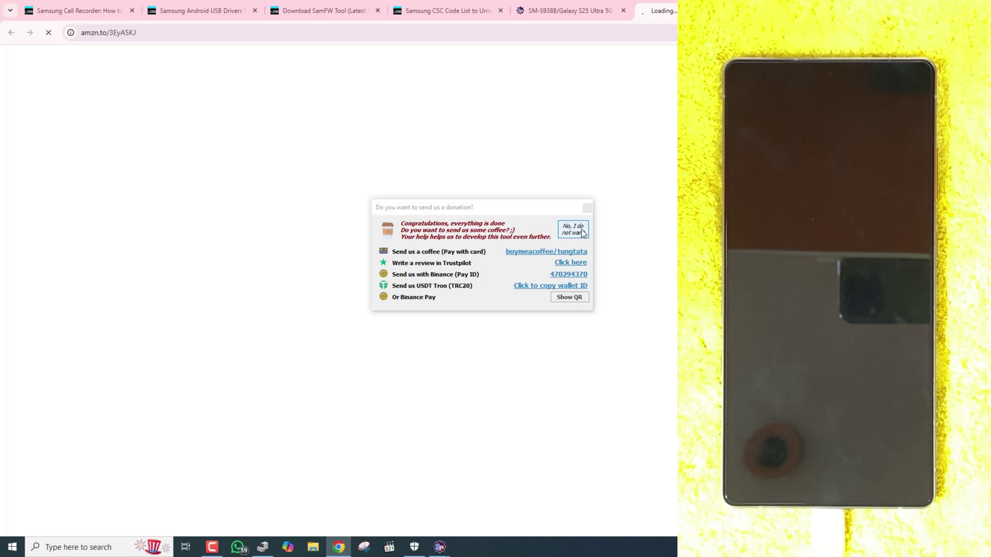
Dismiss the donation popup, close the browser, and check the OK result in the log
{"action": "left_click", "coordinate": [573, 230]}
{"action": "key", "text": "ctrl+w"}
{"action": "key", "text": "alt+F4"}
{"action": "left_click", "coordinate": [537, 367]}
{"action": "double_click", "coordinate": [570, 360]}
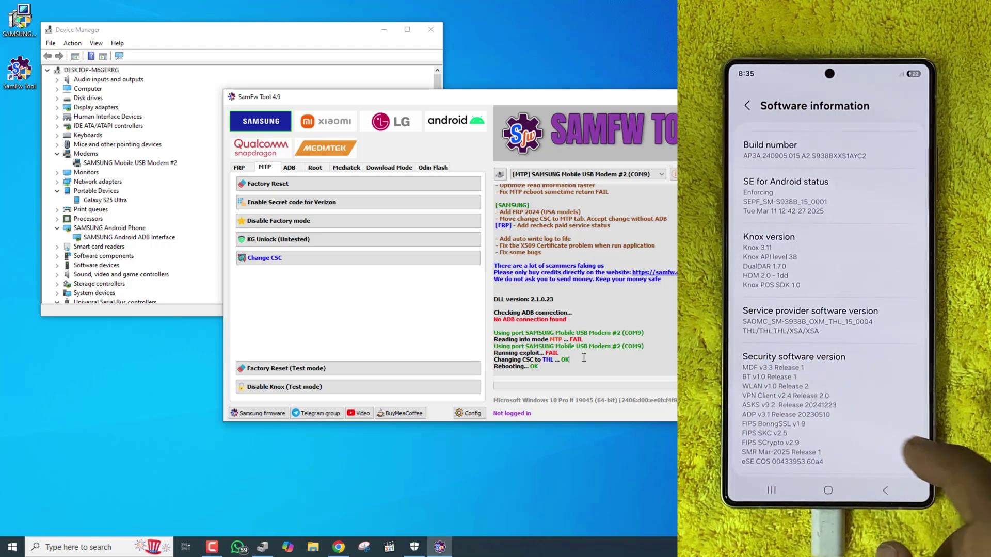